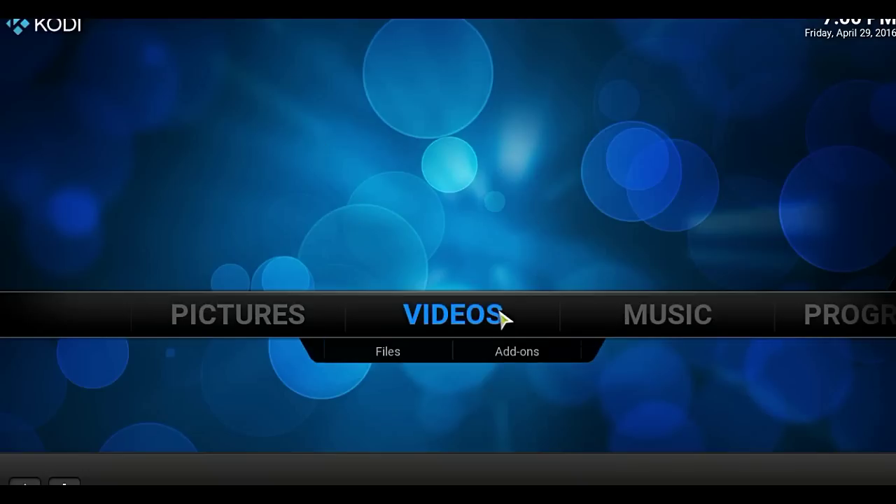
Open the AdryanList add-on from the video add-ons.
click(496, 359)
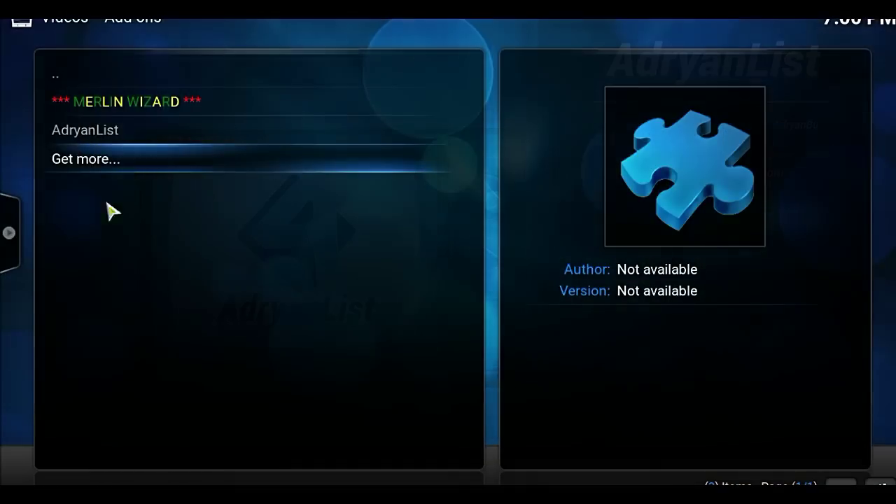
click(93, 135)
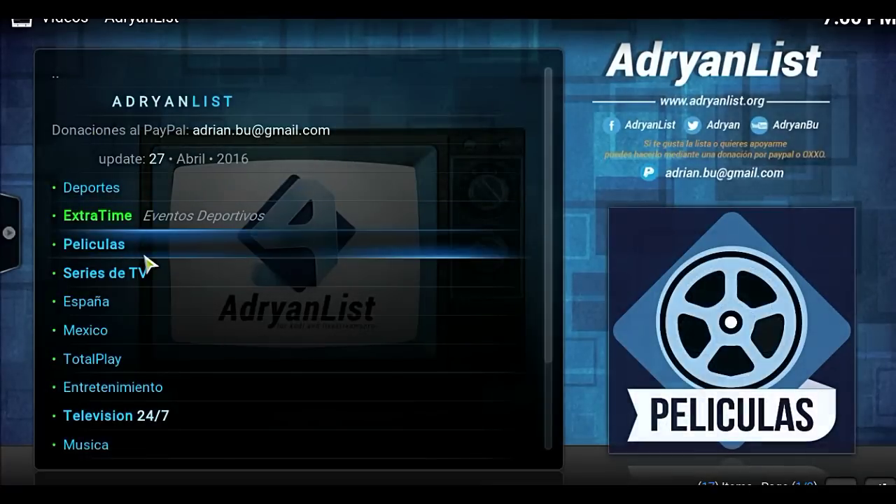
Look through the whole AdryanList category list, from sports and movies to countries and donations.
key(Down)
key(Down)
key(Down)
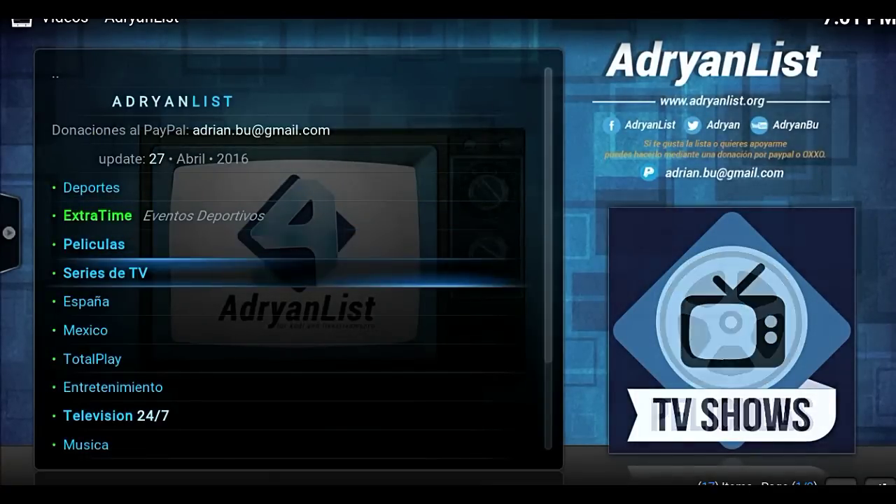
key(Down)
key(Down)
key(Down)
key(Down)
key(Down)
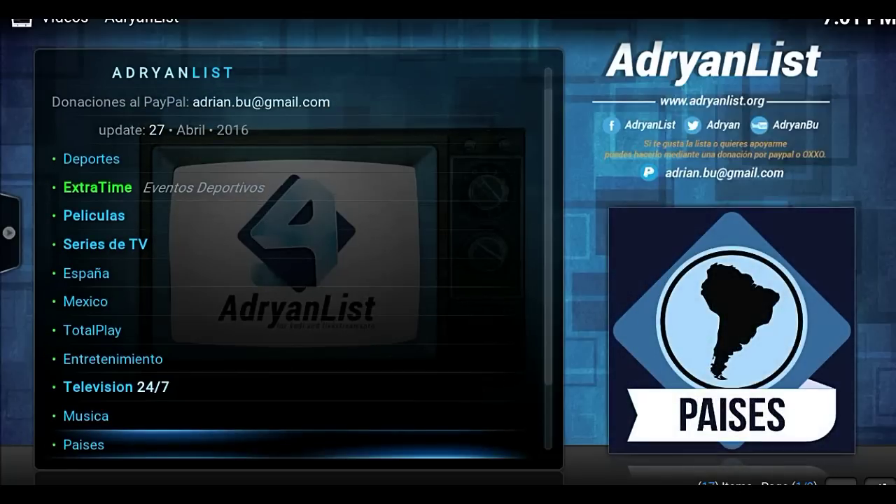
key(Down)
key(Down)
key(Down)
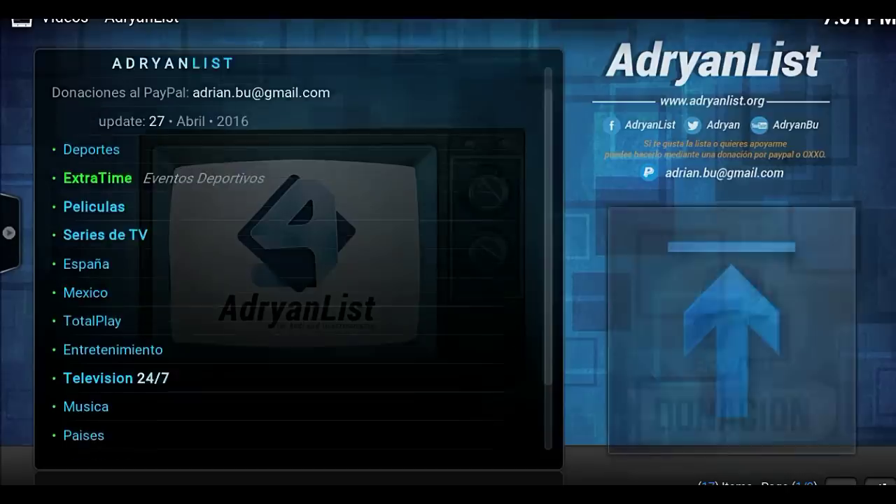
key(Down)
key(Down)
key(Down)
key(Down)
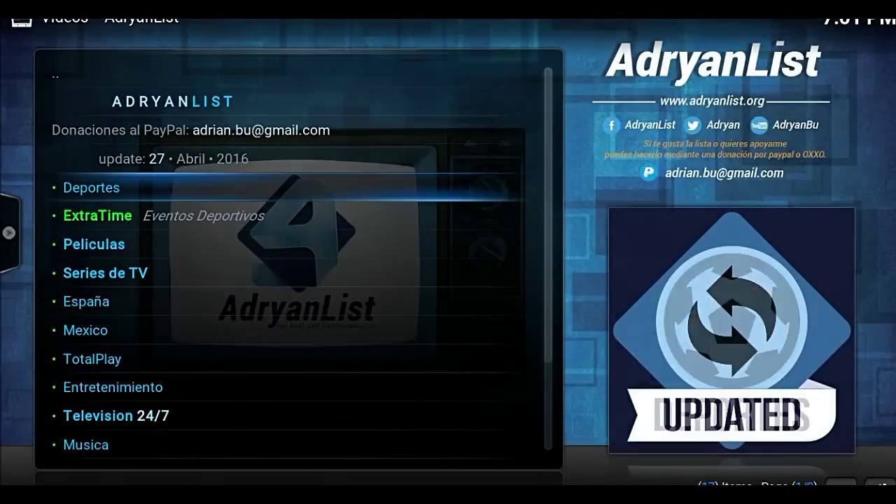
Open the Mexico category in the AdryanList category list.
key(Down)
key(Down)
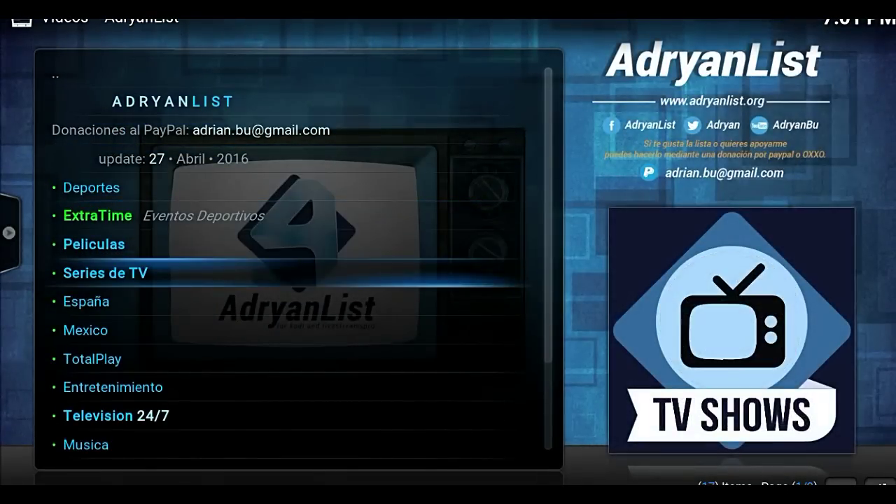
key(Down)
key(Down)
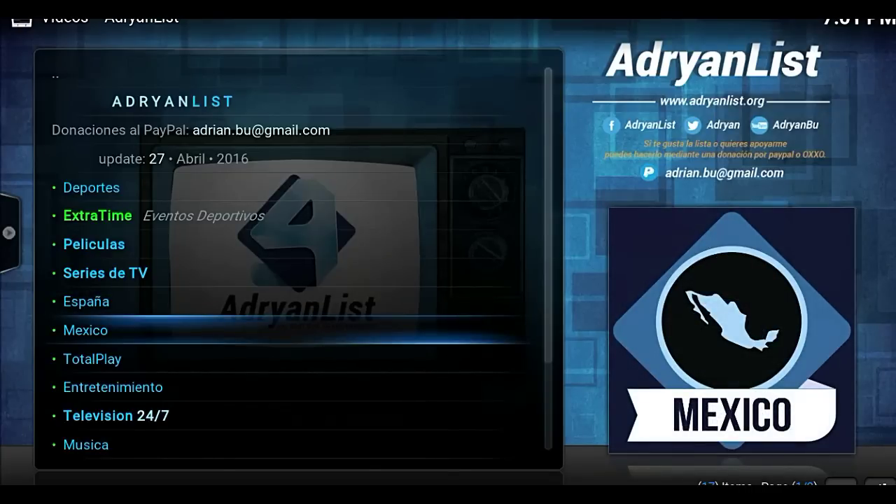
key(Return)
Go through the first channels of the Mexico list and play Azteca 13 HD *.
key(Down)
key(Down)
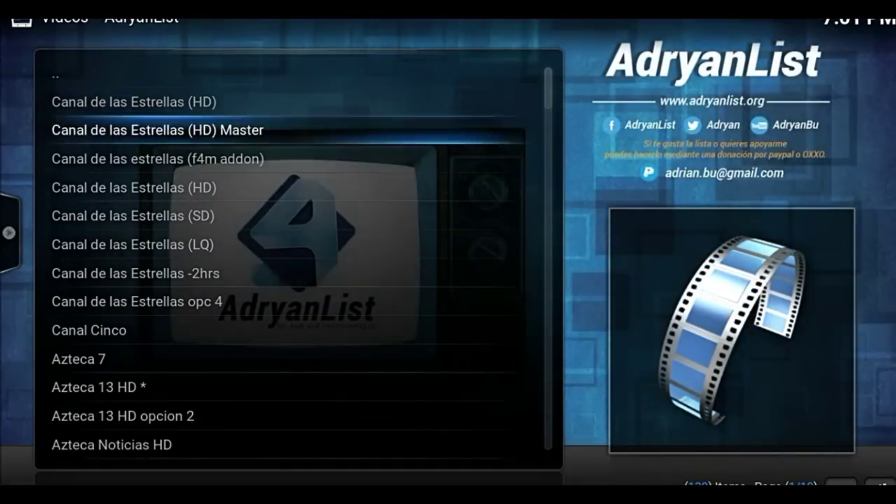
key(Down)
key(Down)
key(Down)
key(Down)
key(Down)
key(Up)
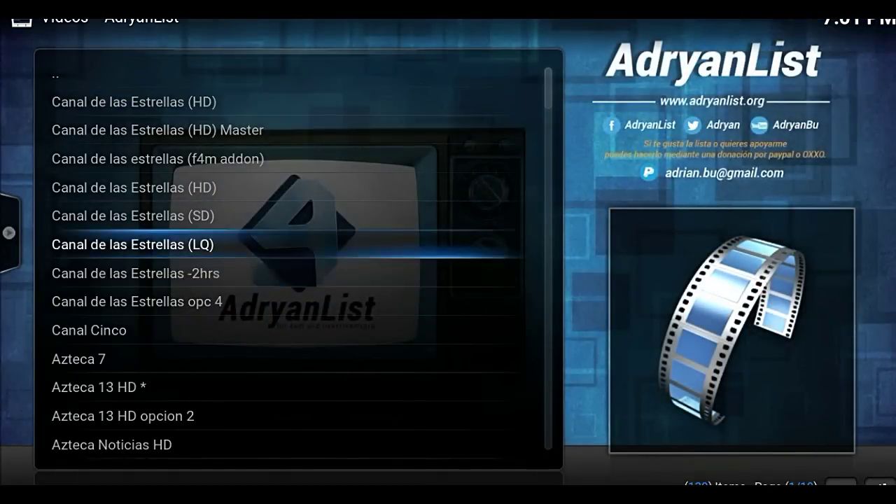
key(Down)
key(Down)
key(Down)
key(Down)
key(Down)
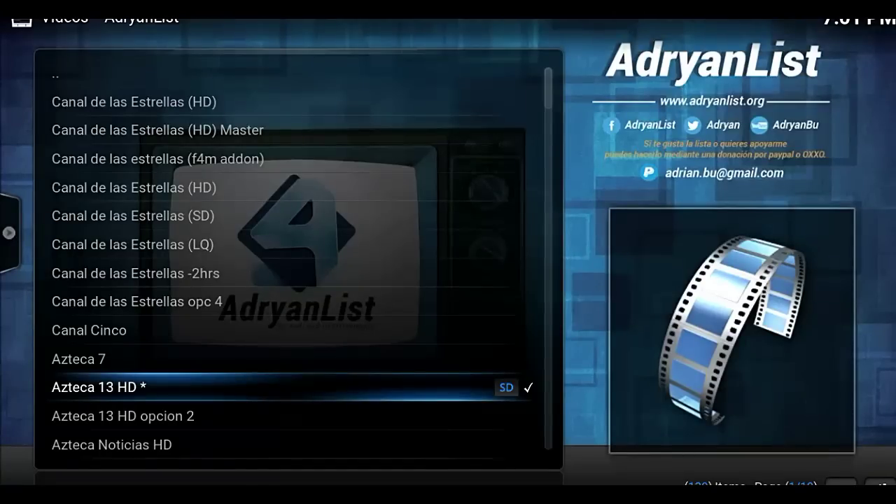
Play the Canal de las Estrellas (HD) Master channel from the Mexico list and stop its playback.
key(Down)
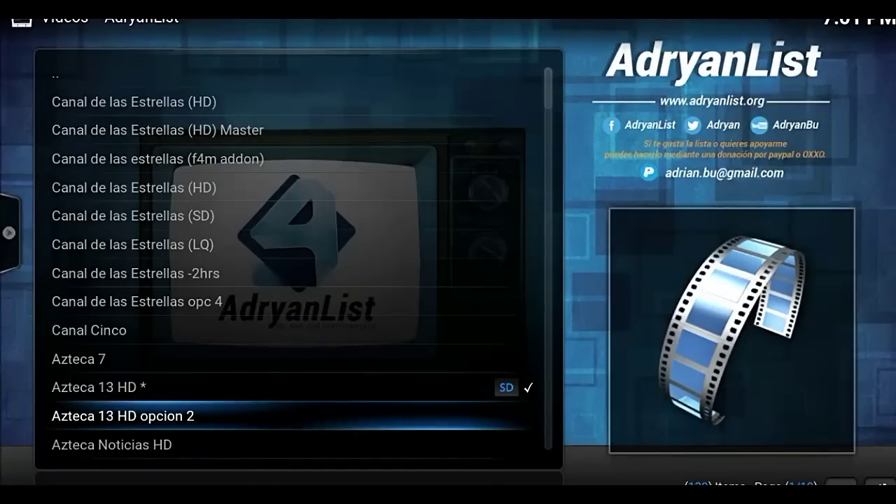
key(Up)
key(Up)
key(Up)
key(Up)
key(Up)
key(Up)
key(Up)
key(Up)
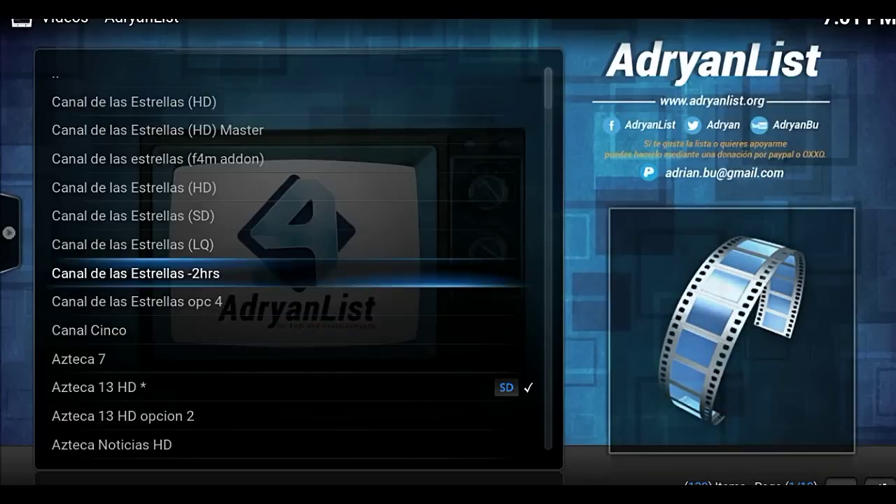
key(Up)
key(Up)
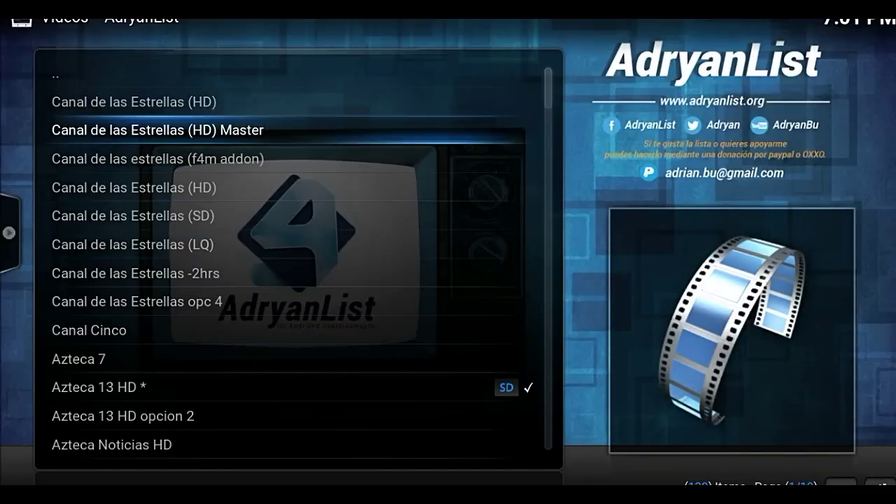
key(Return)
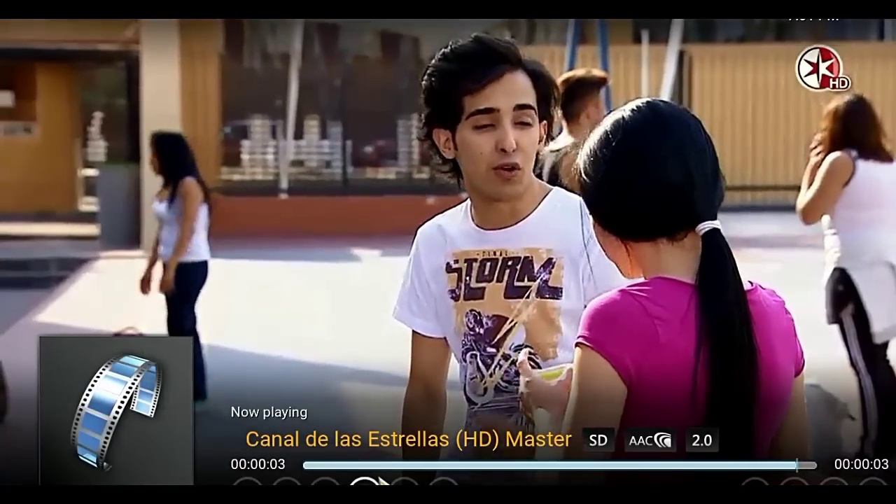
click(364, 483)
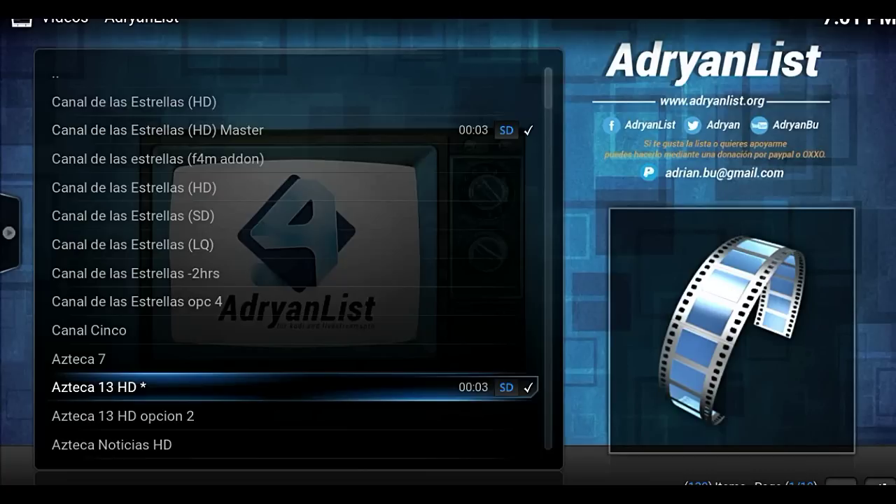
Return to the AdryanList category list and look through the categories below Mexico.
key(BackSpace)
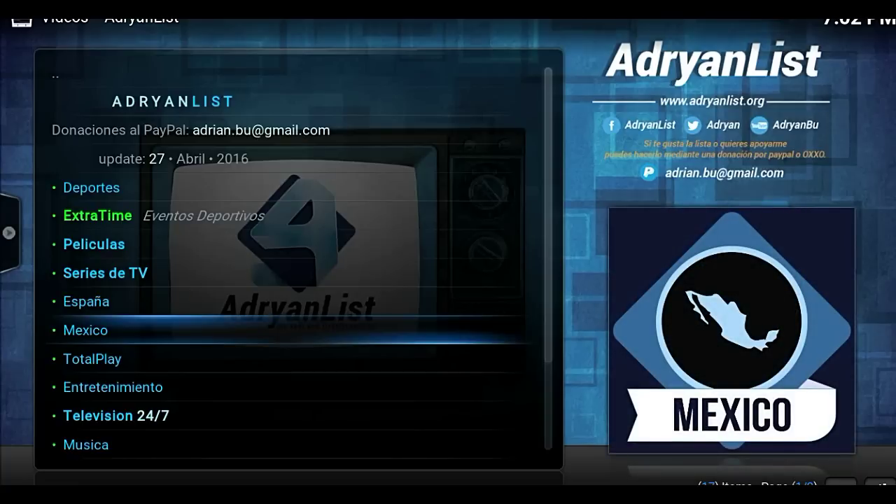
key(Down)
key(Down)
key(Down)
key(Down)
key(Down)
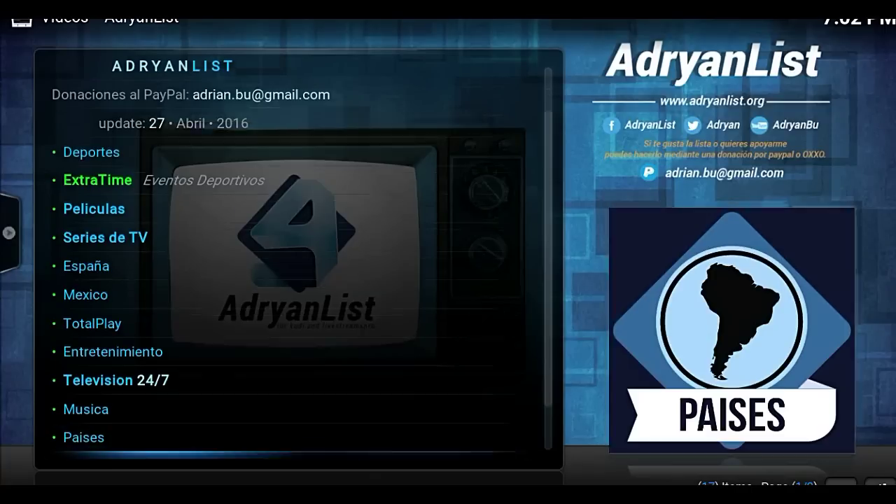
key(Down)
key(Down)
key(Down)
key(Down)
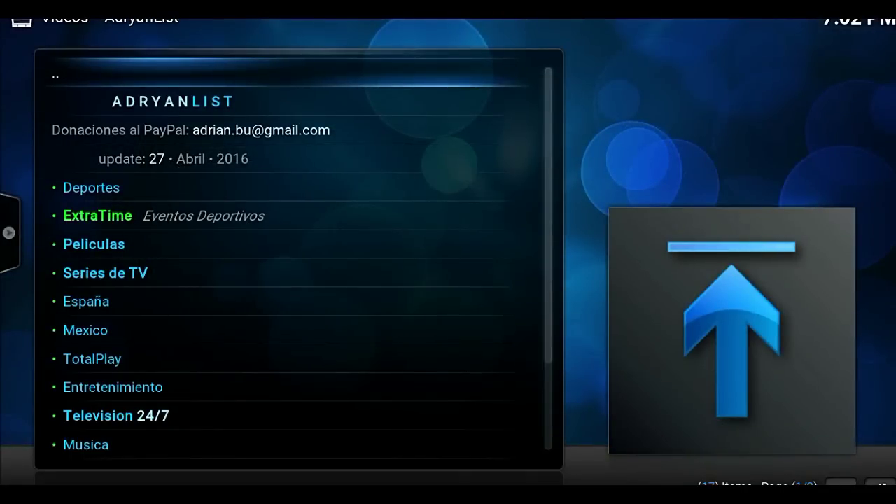
Open the España category in the AdryanList category list.
key(Down)
key(Down)
key(Down)
key(Down)
key(Down)
key(Down)
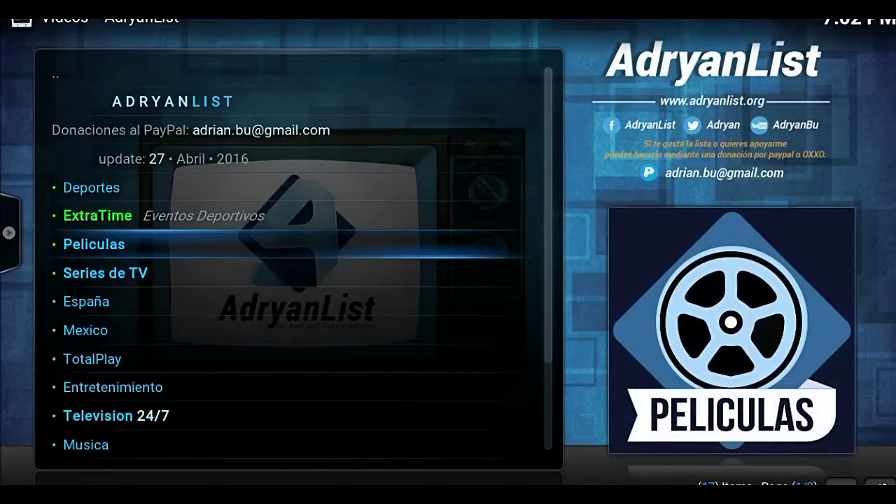
key(Down)
key(Down)
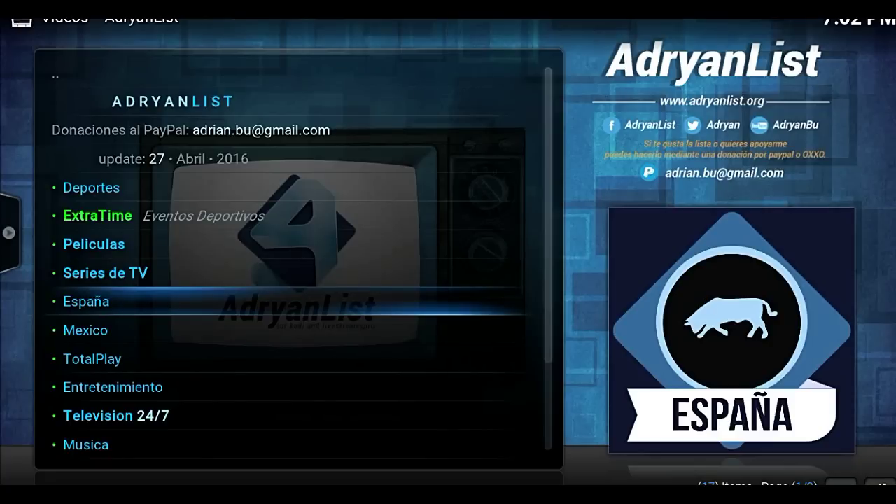
key(Return)
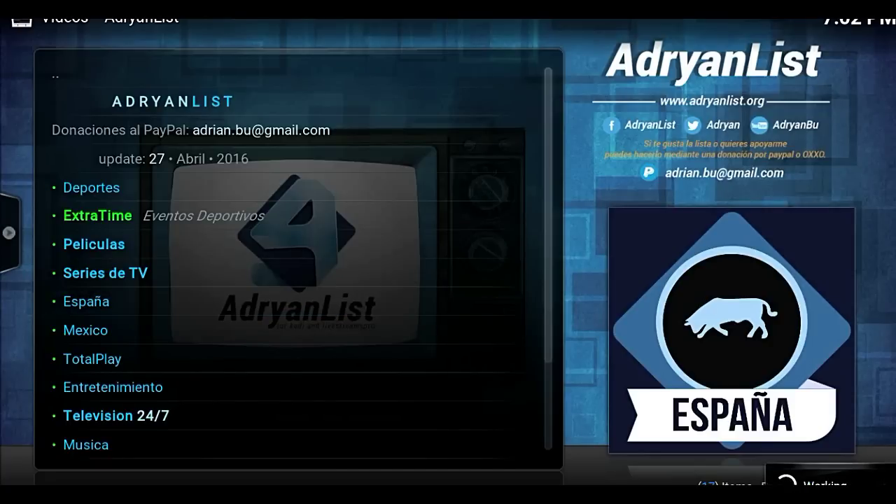
Look through the first channels of the España list down to La Cuatro.
key(Down)
key(Down)
key(Down)
key(Down)
key(Down)
key(Down)
key(Down)
key(Down)
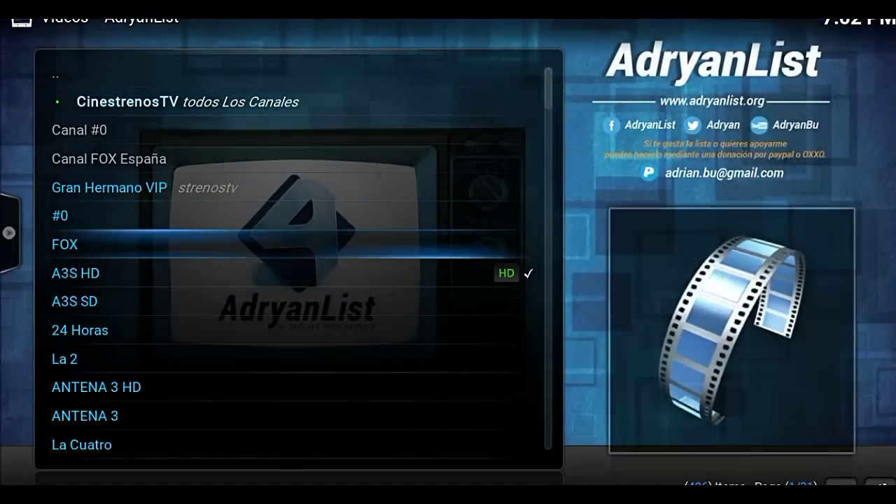
key(Down)
key(Down)
key(Down)
key(Down)
key(Down)
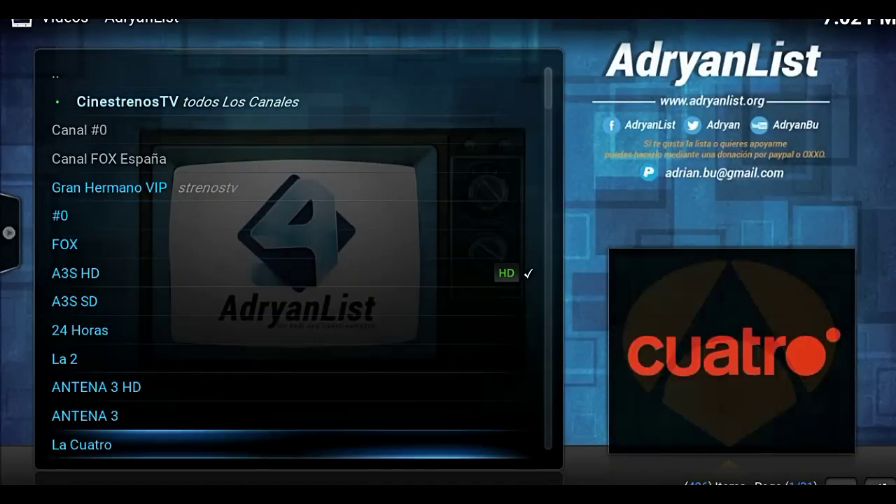
Play the A3S HD channel from the España list.
key(Up)
key(Up)
key(Up)
key(Up)
key(Up)
key(Up)
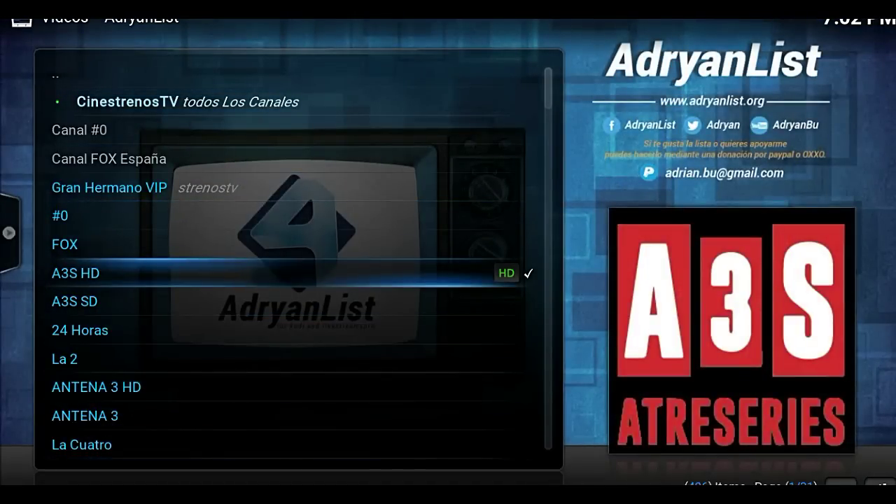
key(Return)
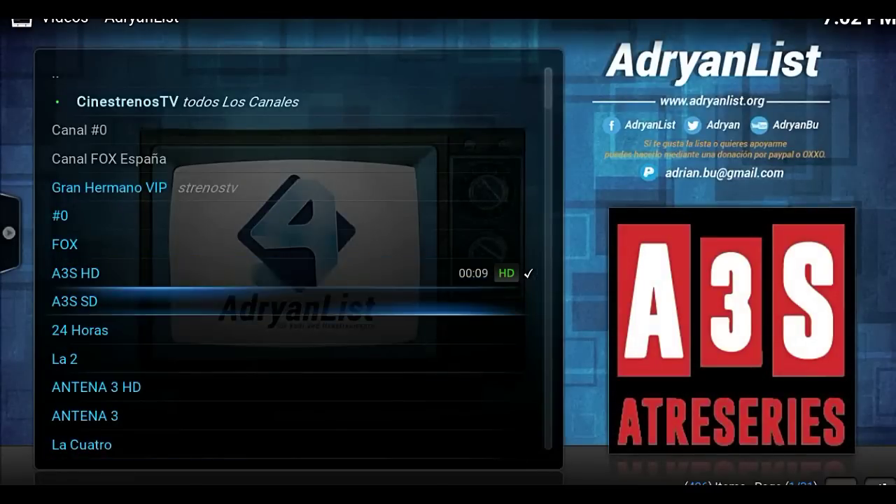
Look through the España channels from A3S SD down to the local station TV El Vendrell, and return to the category list.
key(Down)
key(Down)
key(Down)
key(Down)
key(Down)
key(Down)
key(Down)
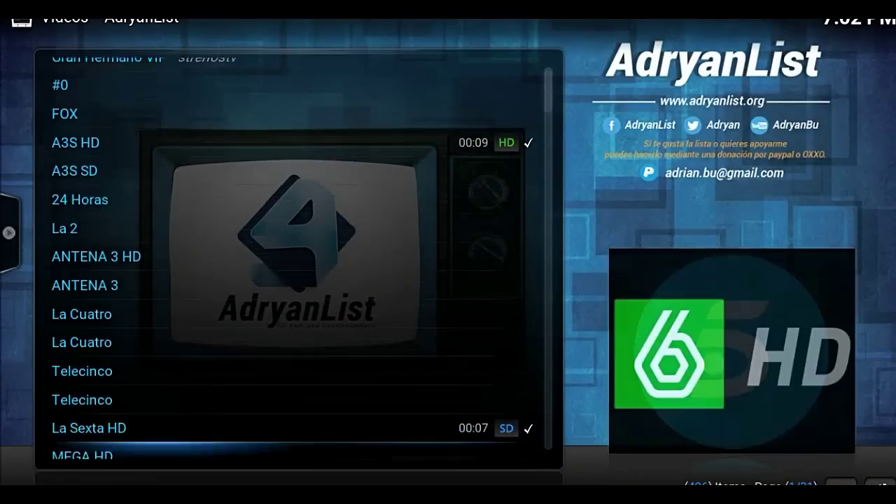
key(Down)
key(Down)
key(Down)
key(Down)
key(Down)
key(Down)
key(Down)
key(Down)
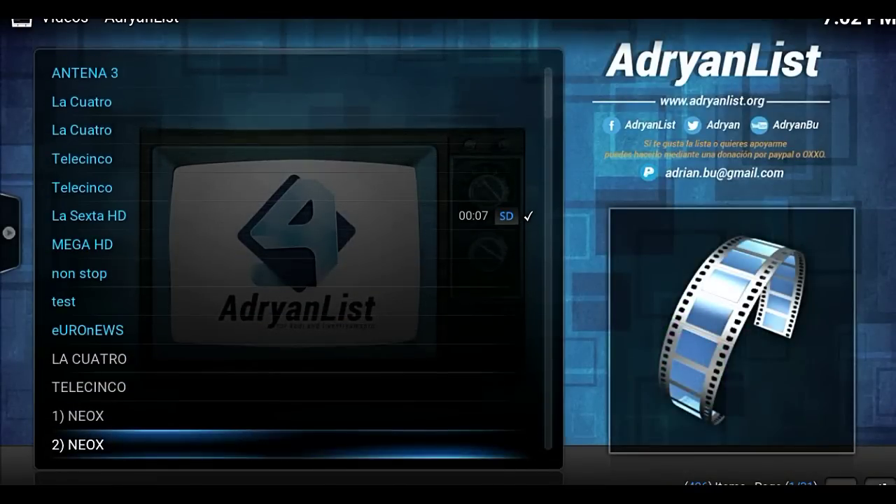
key(Down)
key(Down)
key(Down)
key(Down)
key(Down)
key(Down)
key(Down)
key(Down)
key(Down)
key(Down)
key(Down)
key(Down)
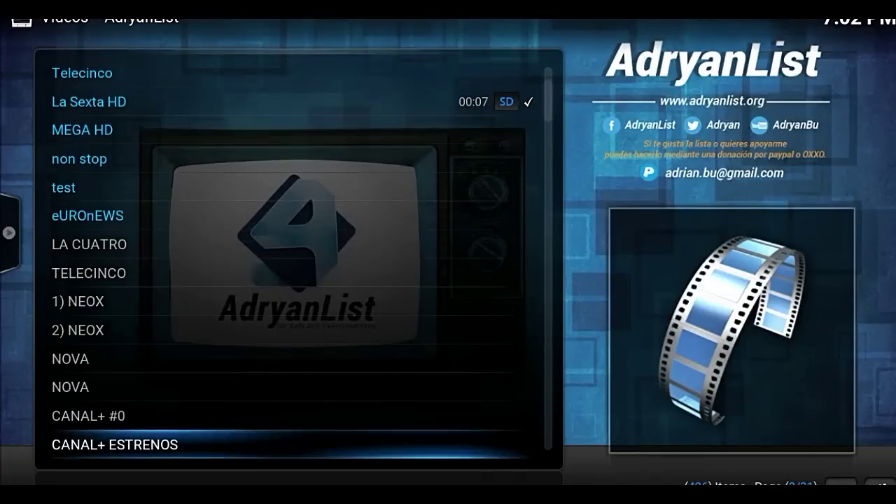
key(Down)
key(Down)
key(Down)
key(Down)
key(Down)
key(Down)
key(Down)
key(Down)
key(Down)
key(Down)
key(Down)
key(Down)
key(Down)
key(Down)
key(Down)
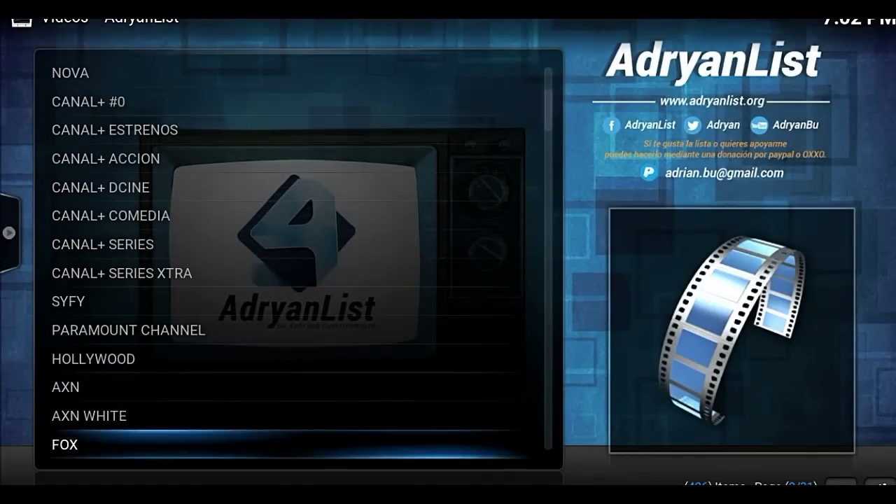
key(Down)
key(Down)
key(Down)
key(Down)
key(Down)
key(Down)
key(Down)
key(Down)
key(Down)
key(Down)
key(Down)
key(Down)
key(Down)
key(Down)
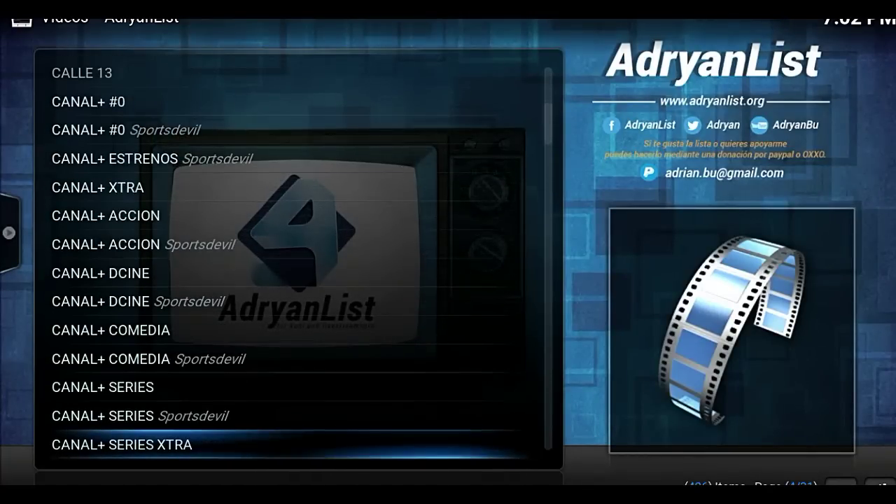
key(Page_Down)
key(Page_Down)
key(Page_Down)
key(Page_Down)
key(Page_Down)
key(Page_Down)
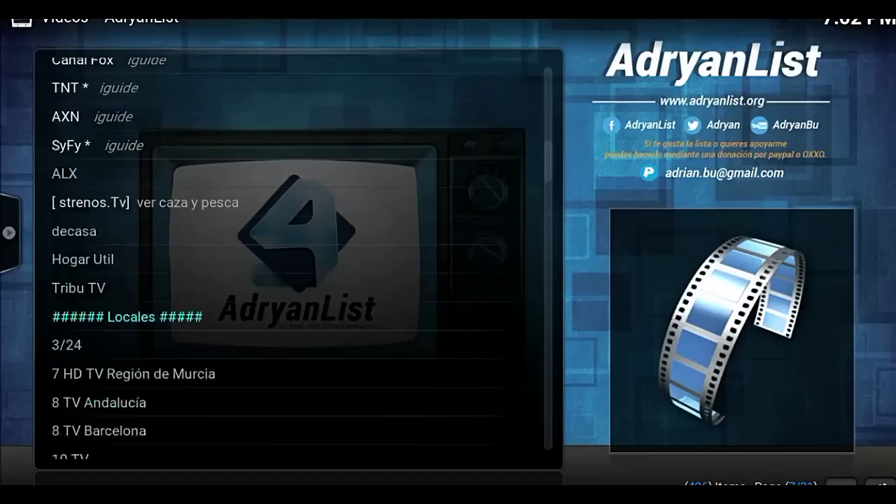
key(Page_Down)
key(Page_Down)
key(Page_Down)
key(Page_Down)
key(Page_Down)
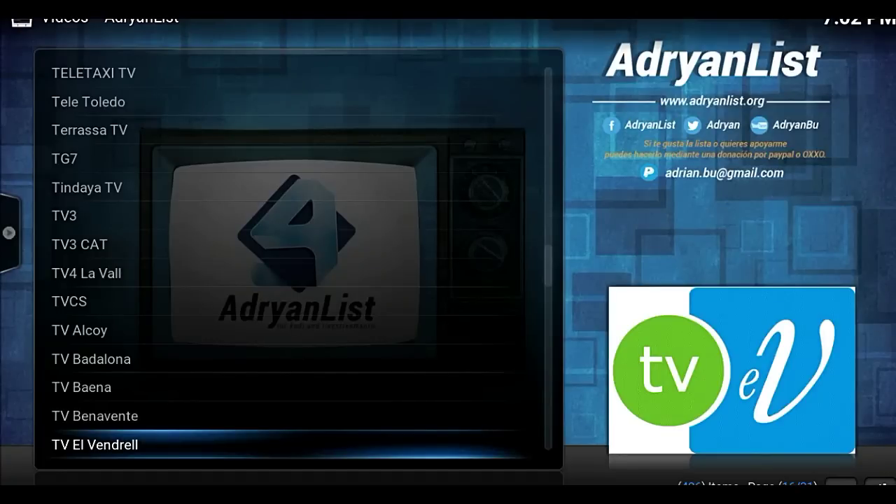
key(BackSpace)
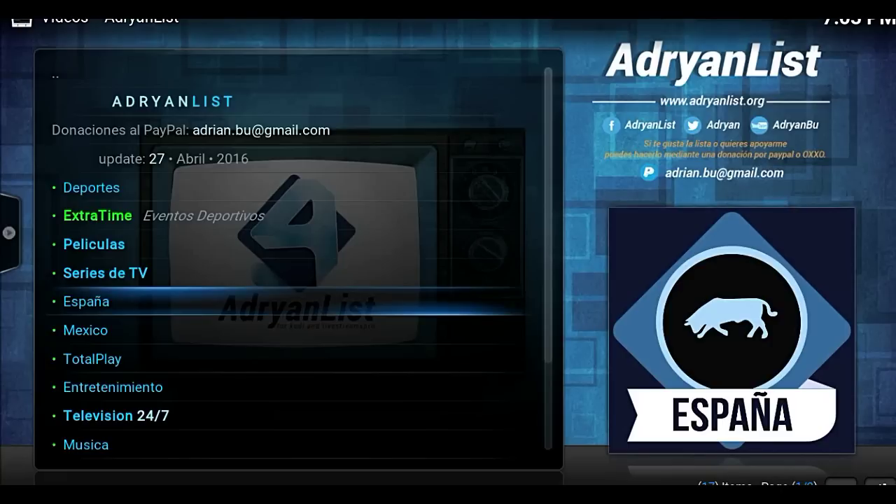
Look through the remaining AdryanList categories down to Mas Listas, and return to the home screen.
key(Down)
key(Down)
key(Down)
key(Down)
key(Down)
key(Down)
key(Down)
key(Down)
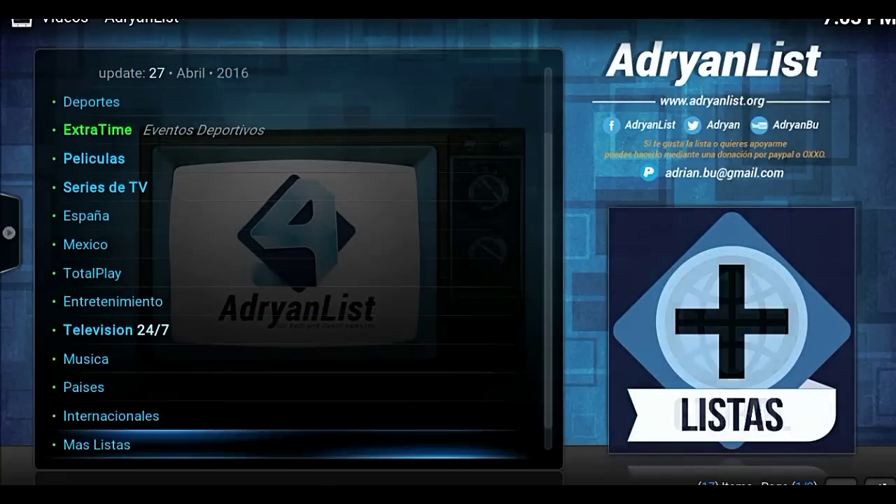
key(Down)
key(Down)
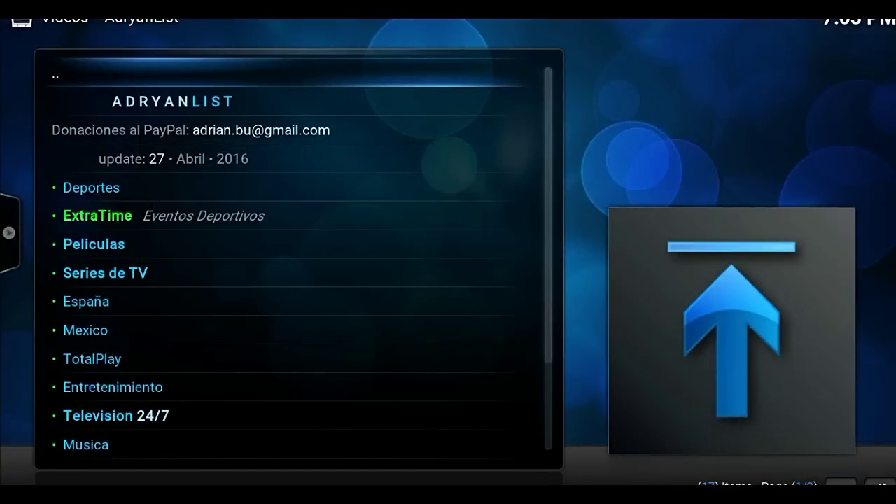
key(Down)
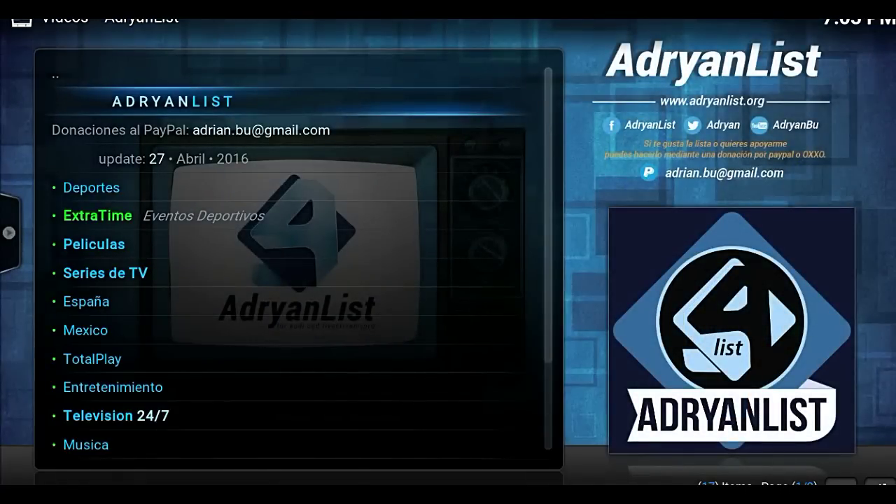
key(BackSpace)
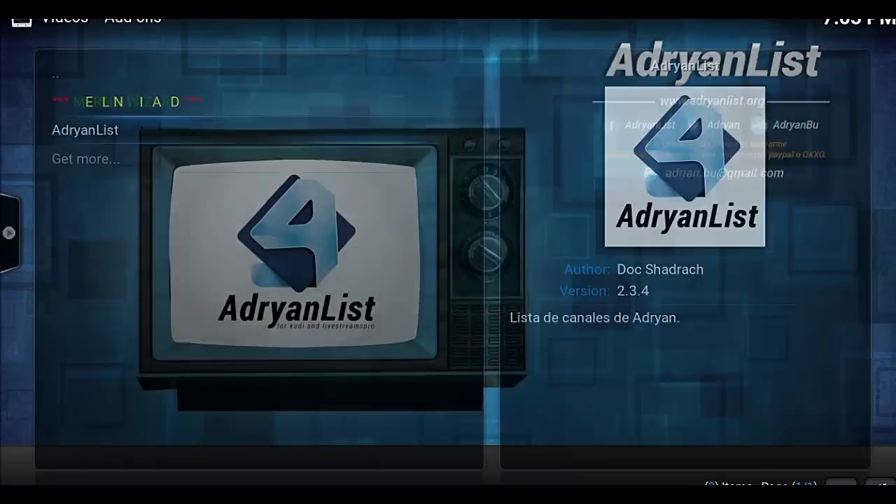
key(Escape)
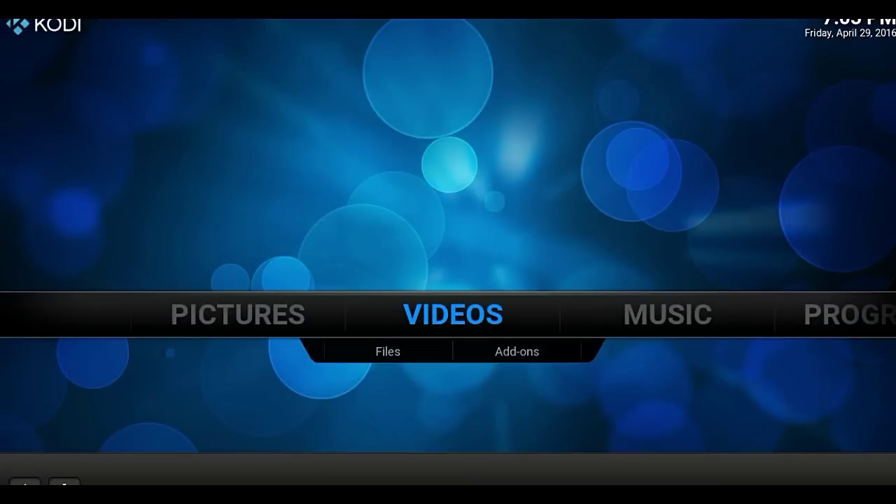
Open the file manager from the System section of the home screen.
key(Right)
key(Right)
key(Right)
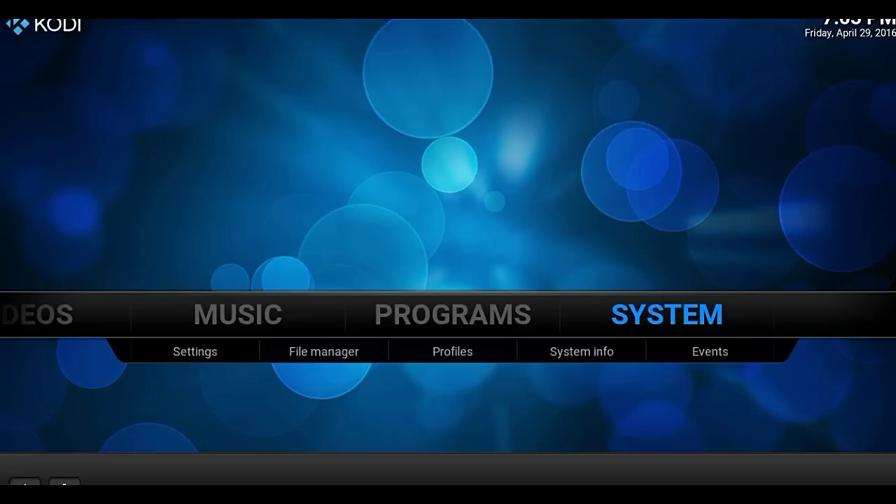
key(Down)
key(Right)
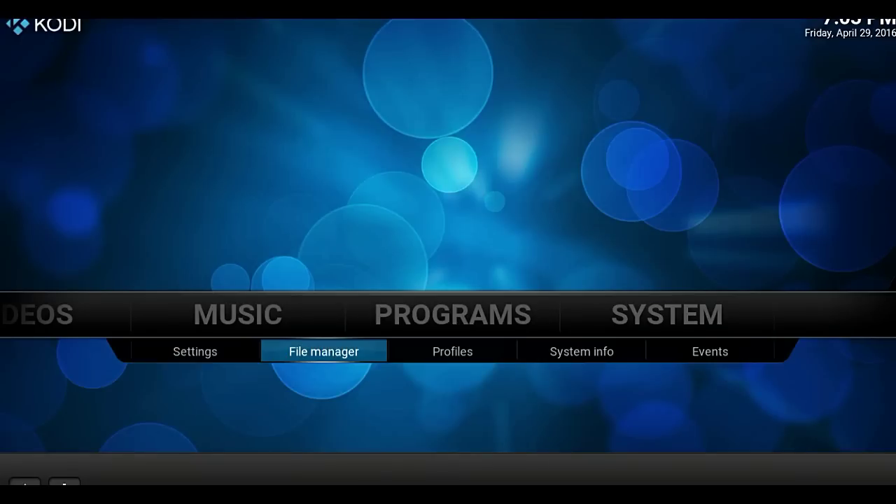
key(Return)
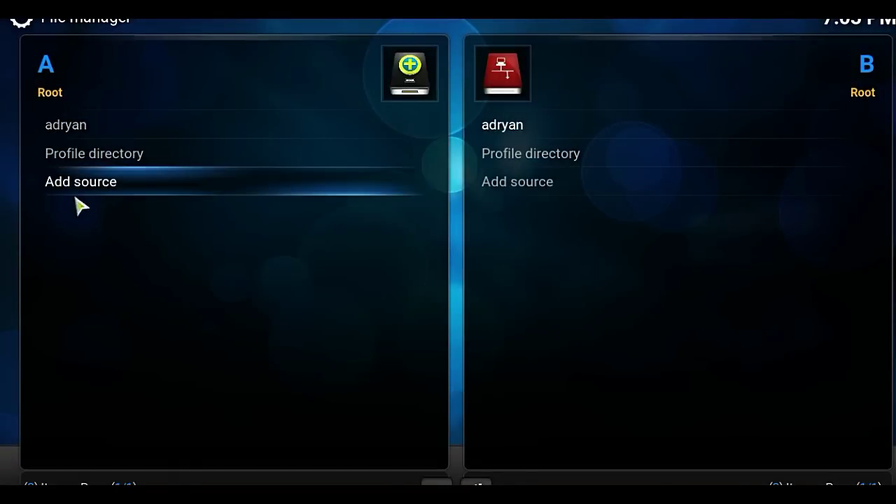
Check the path and name of the existing adryan source, accept them unchanged, and return to the home screen.
right_click(79, 133)
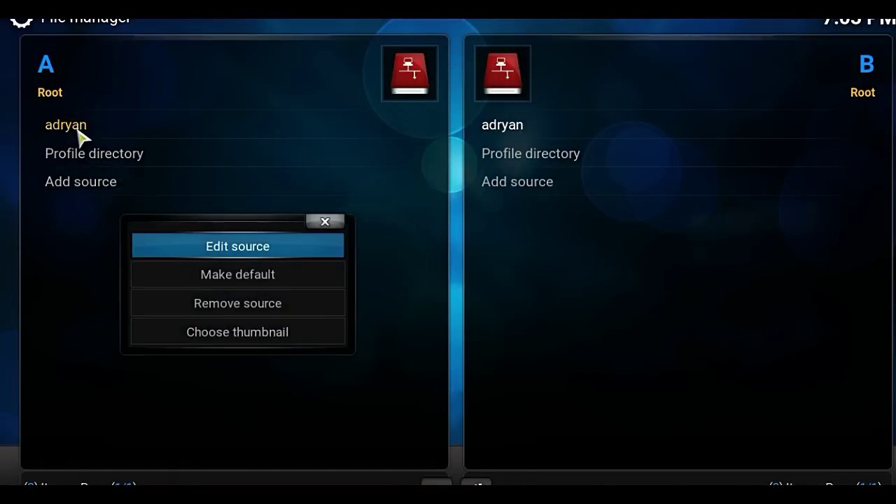
click(246, 254)
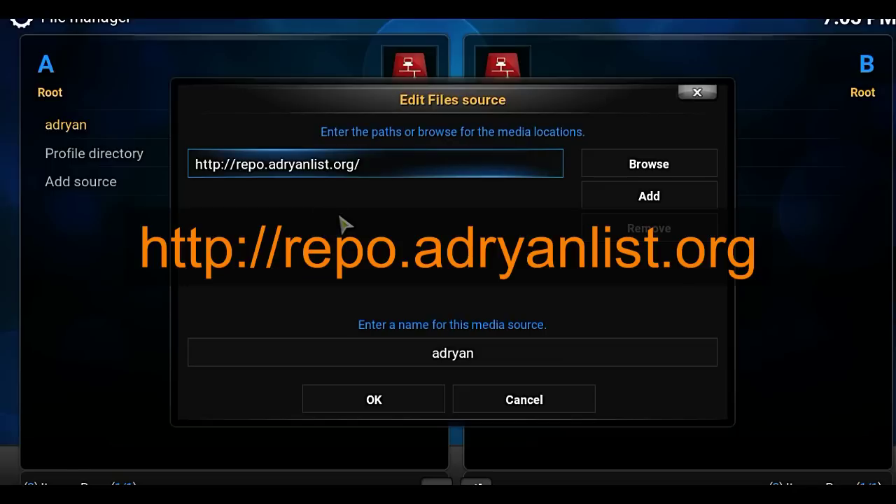
click(382, 404)
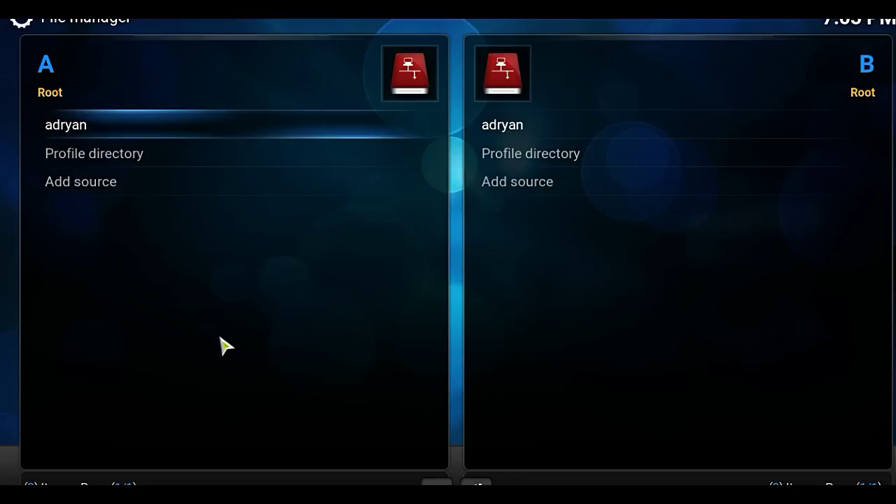
key(Escape)
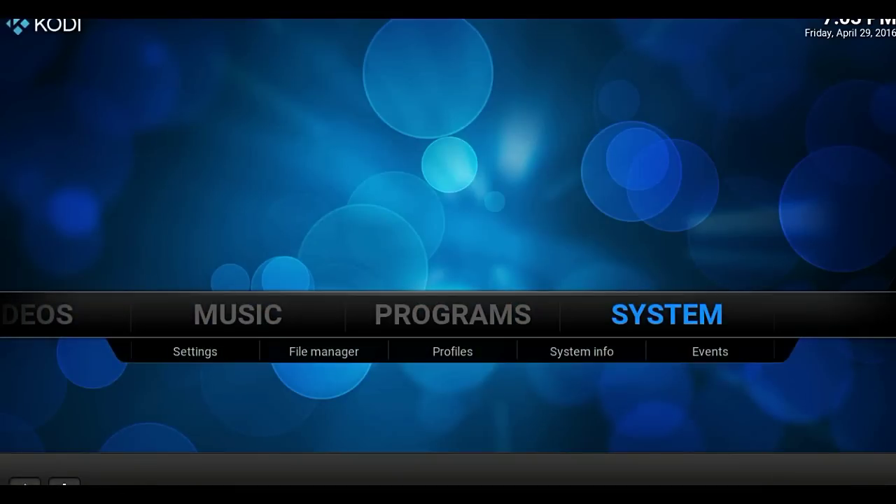
Open the Add-ons section of the system settings.
key(Return)
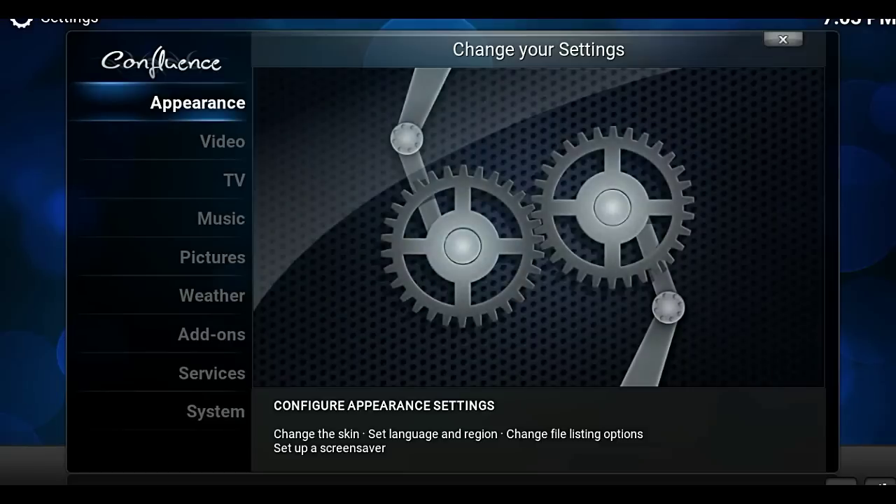
key(Down)
key(Down)
key(Down)
key(Down)
key(Down)
key(Down)
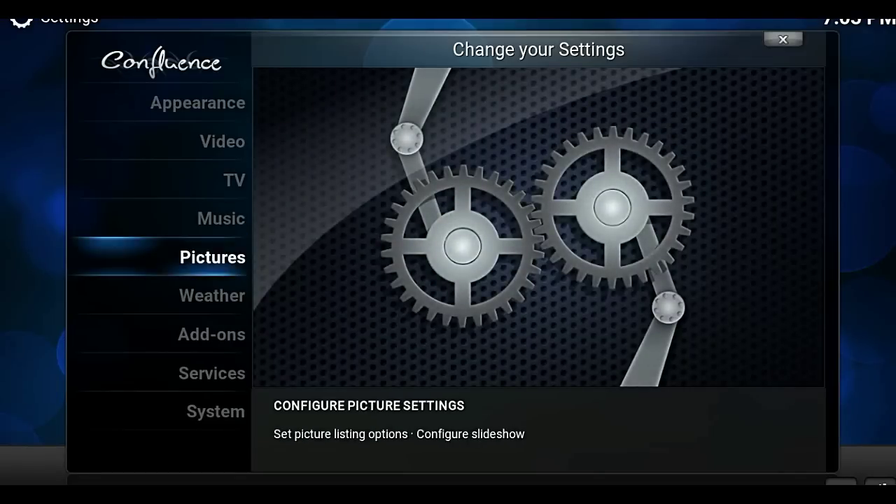
key(Return)
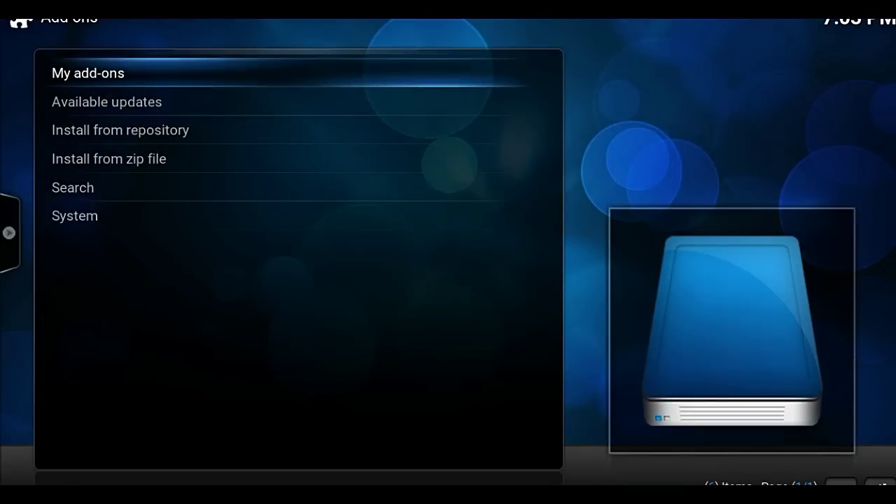
Choose to install an add-on from a zip file and open the adryan source.
key(Down)
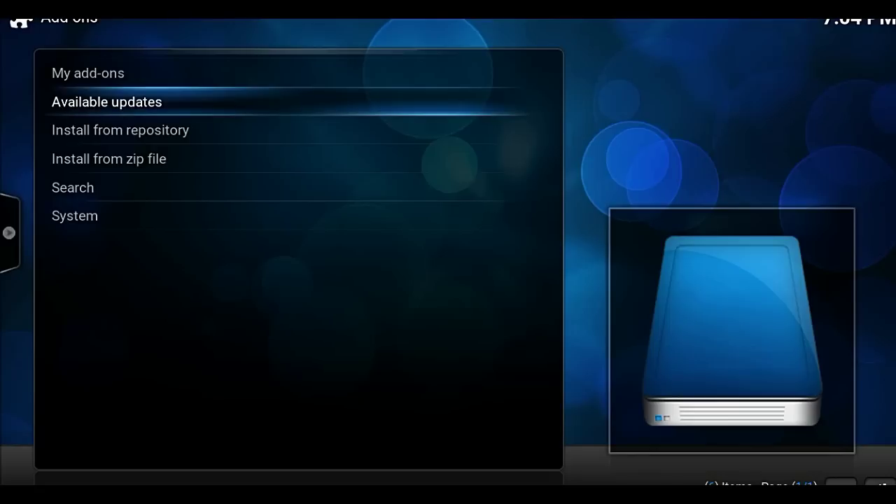
key(Down)
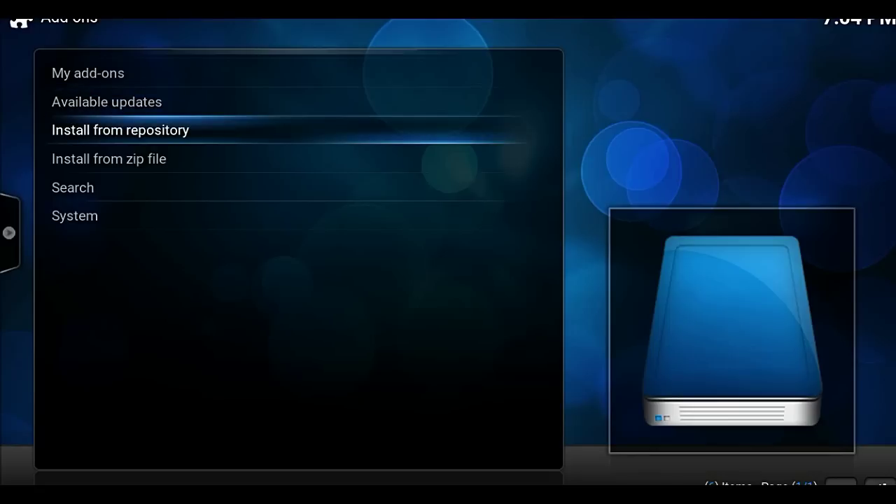
key(Down)
key(Return)
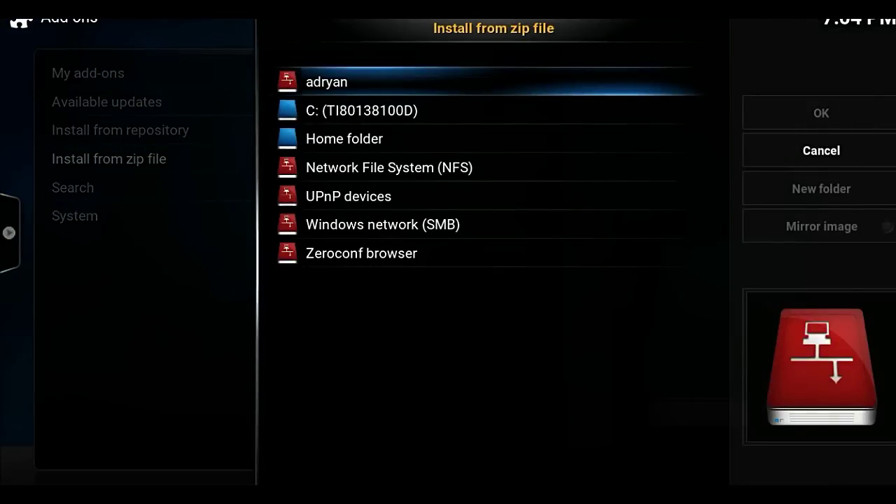
click(383, 81)
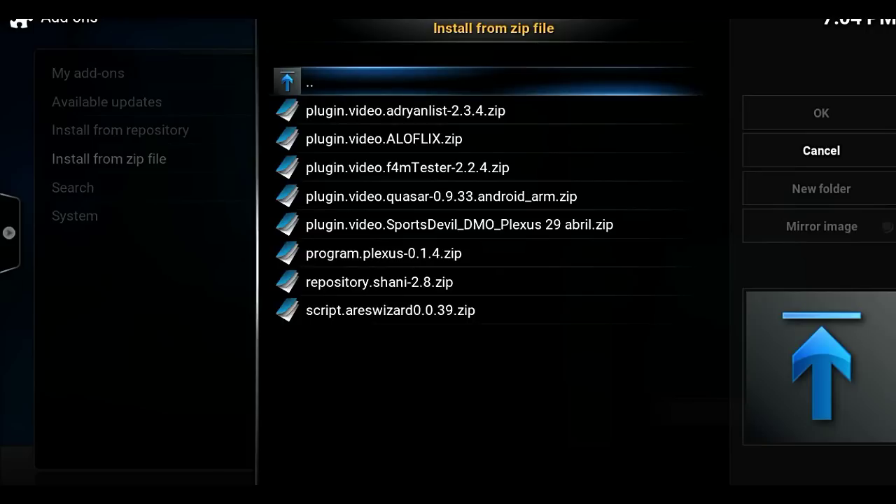
Look through the zip files in the adryan source down to script.areswizard0.0.39.zip.
key(Down)
key(Down)
key(Down)
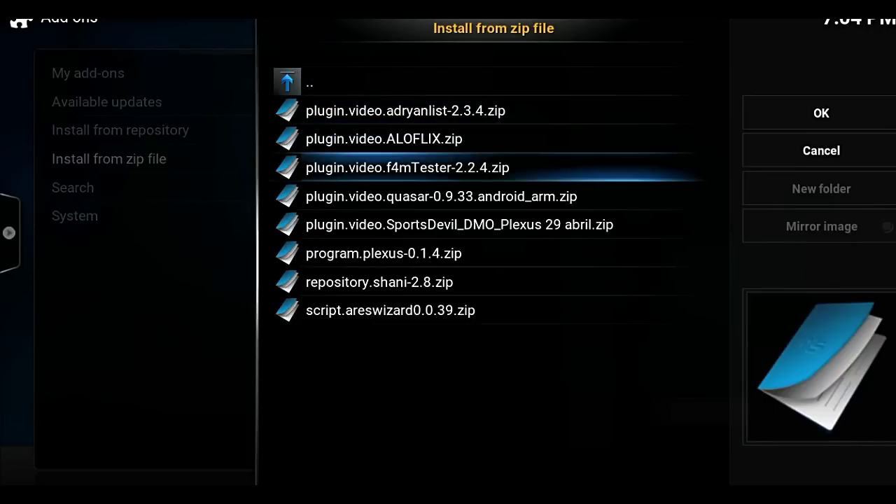
key(Down)
key(Down)
key(Down)
key(Down)
key(Down)
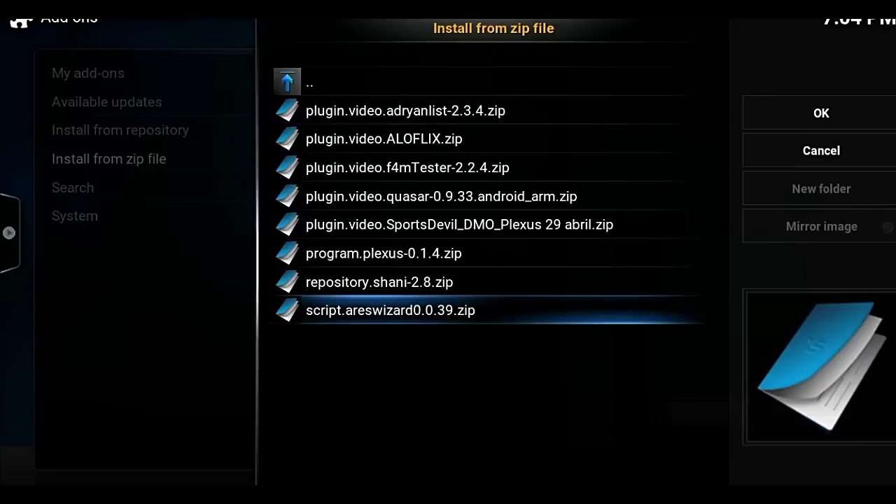
Install the AdryanList add-on from plugin.video.adryanlist-2.3.4.zip in the adryan source.
key(Up)
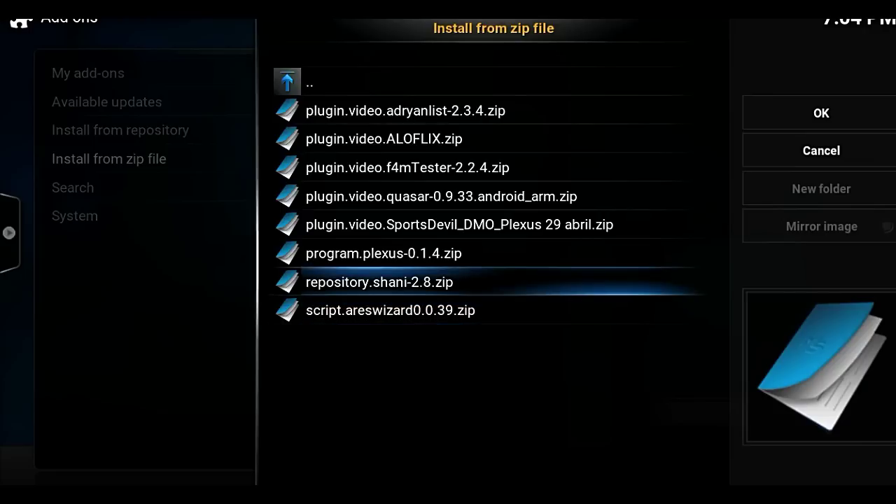
key(Up)
key(Up)
key(Up)
key(Up)
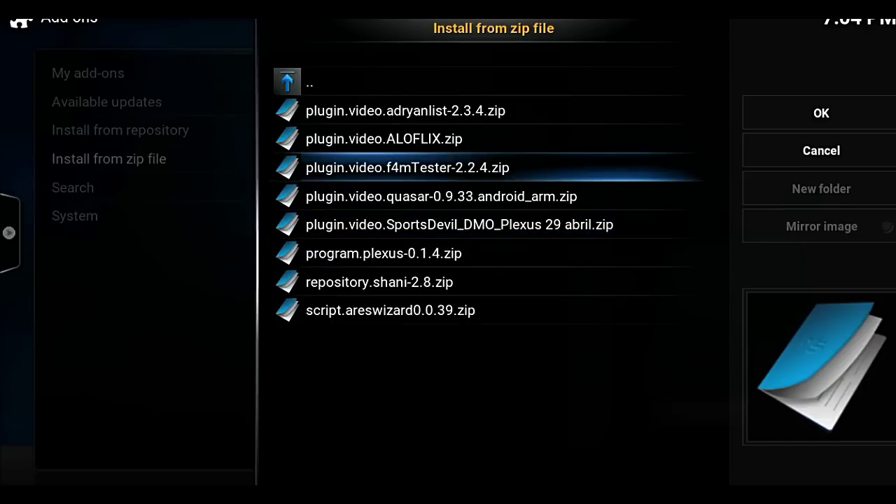
key(Up)
key(Up)
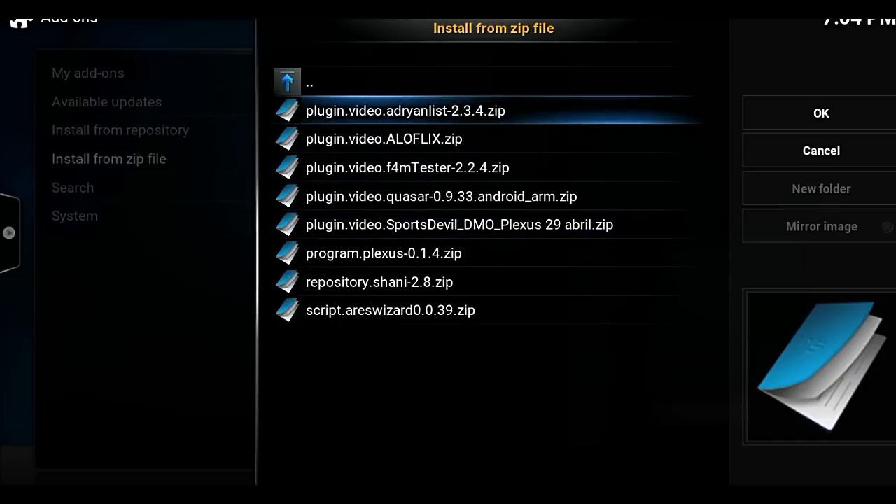
key(Return)
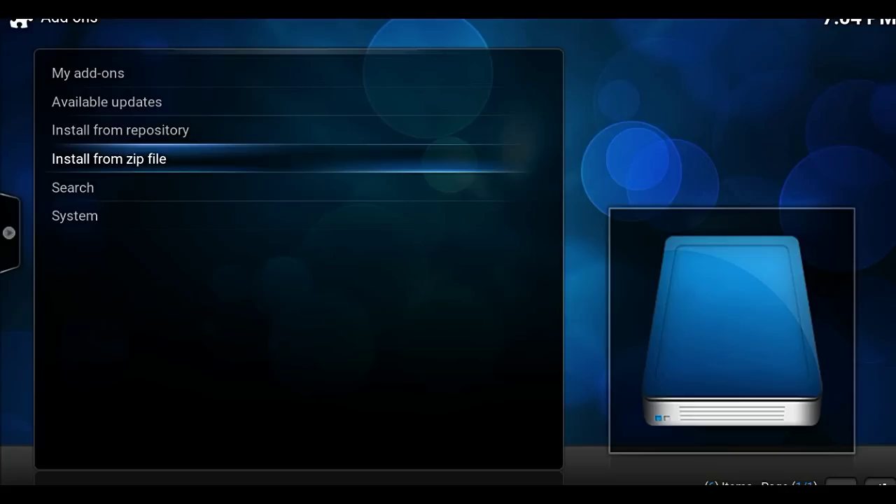
Reopen the adryan source's zip file list to view the AdryanList package, and leave for the home screen without installing.
key(Return)
key(Return)
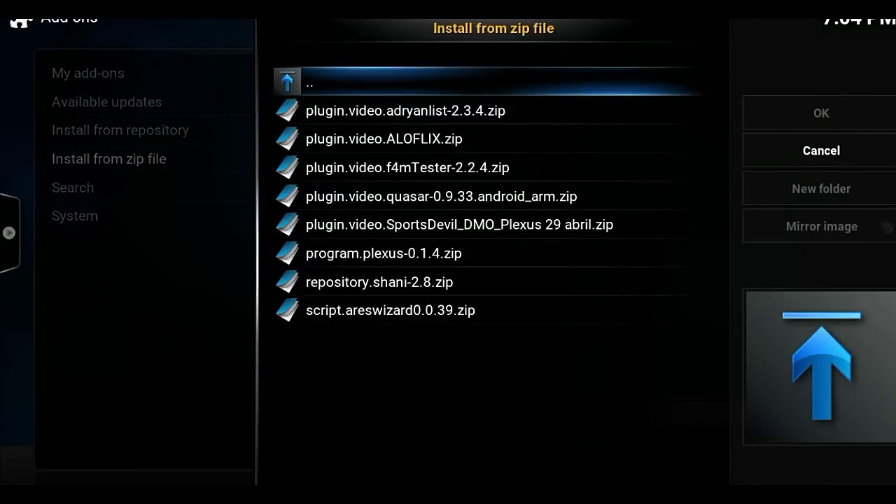
key(Down)
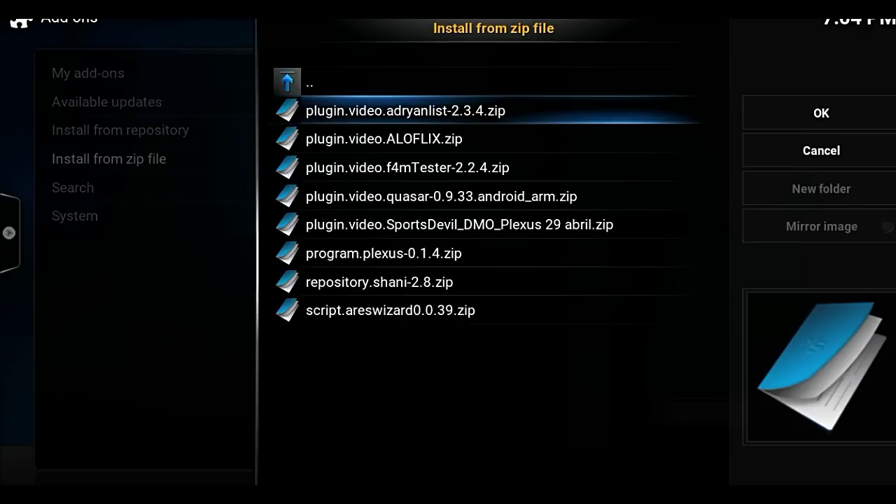
key(BackSpace)
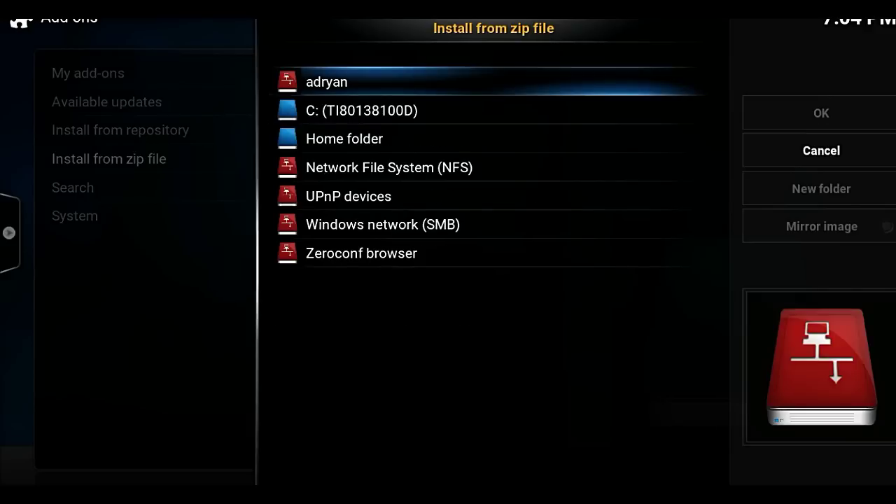
key(BackSpace)
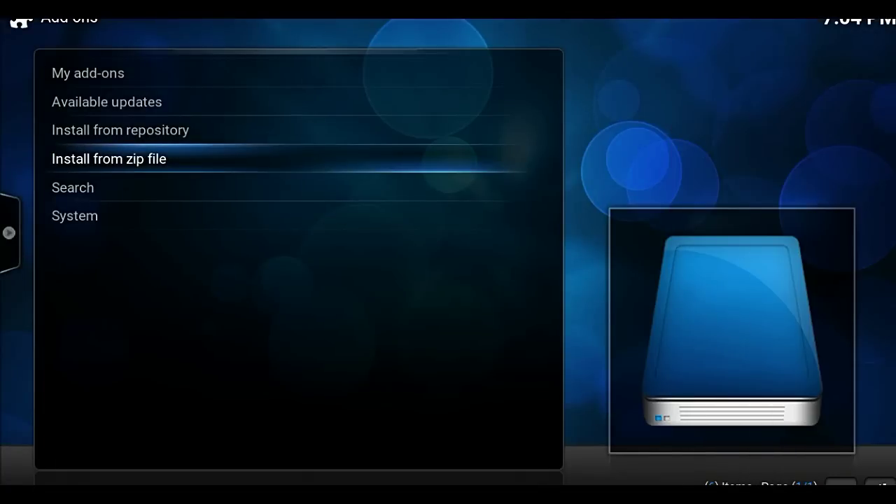
key(BackSpace)
key(BackSpace)
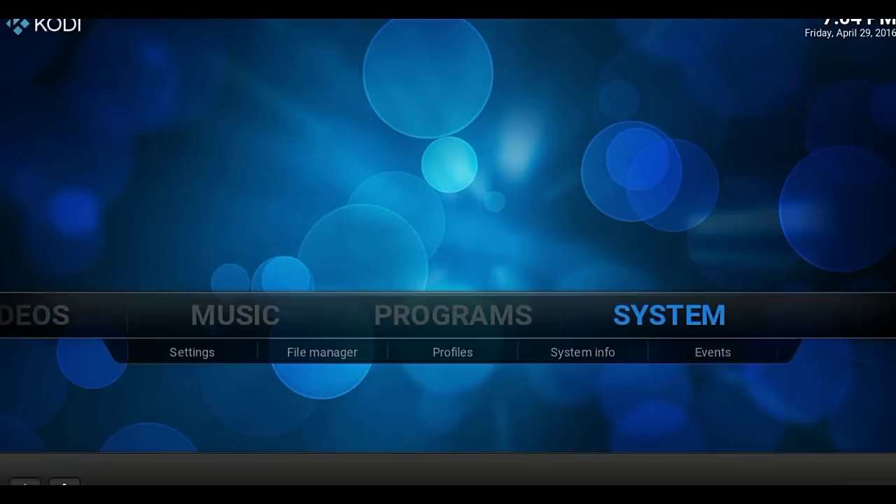
View the AdryanList entry among the installed video add-ons, and return to the home screen.
key(Left)
key(Left)
key(Left)
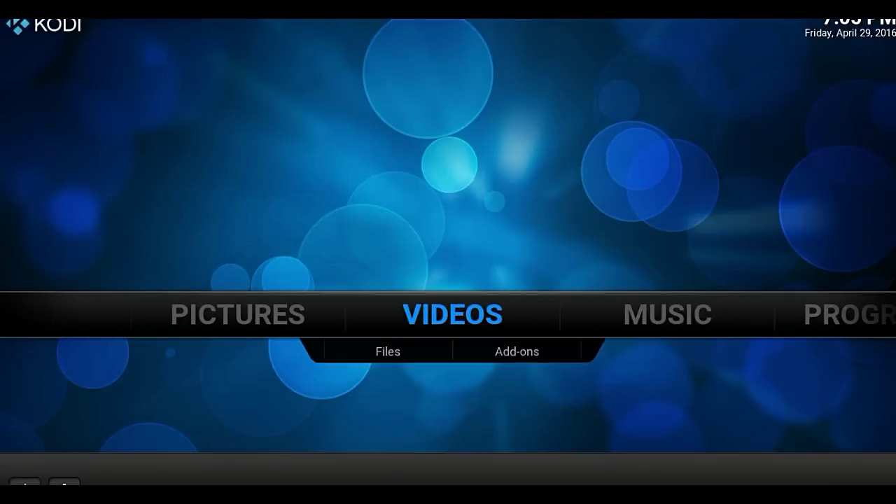
key(Down)
key(Return)
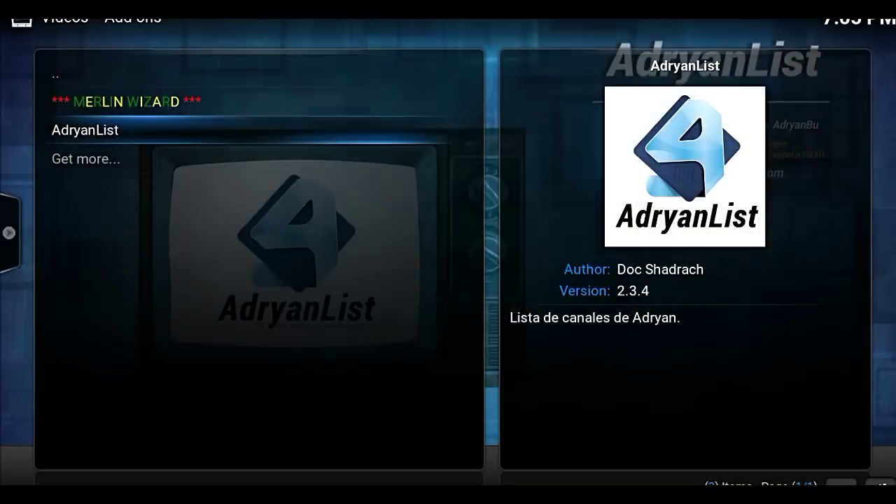
key(Escape)
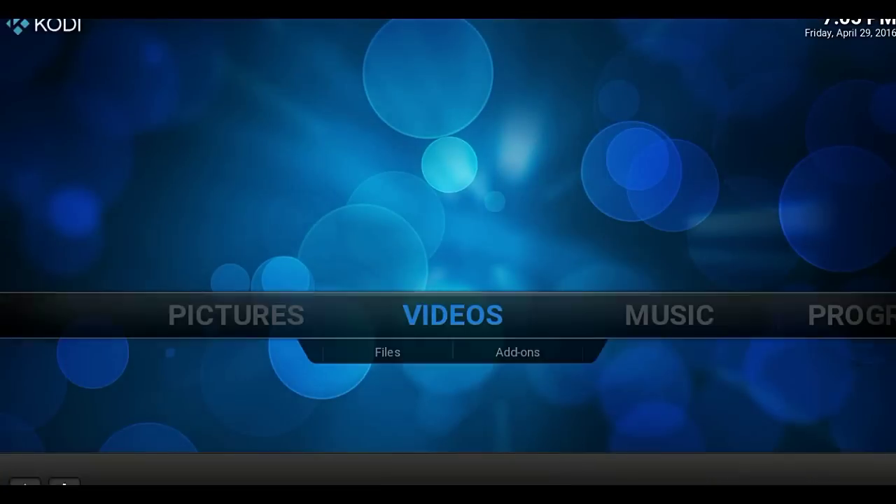
Open the list of installed video add-ons from the home screen.
key(Down)
key(Right)
key(Return)
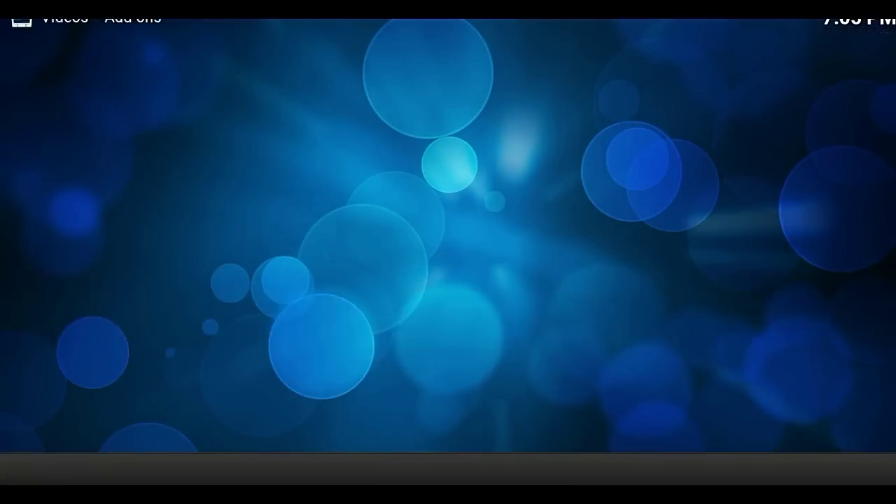
key(Left)
key(Right)
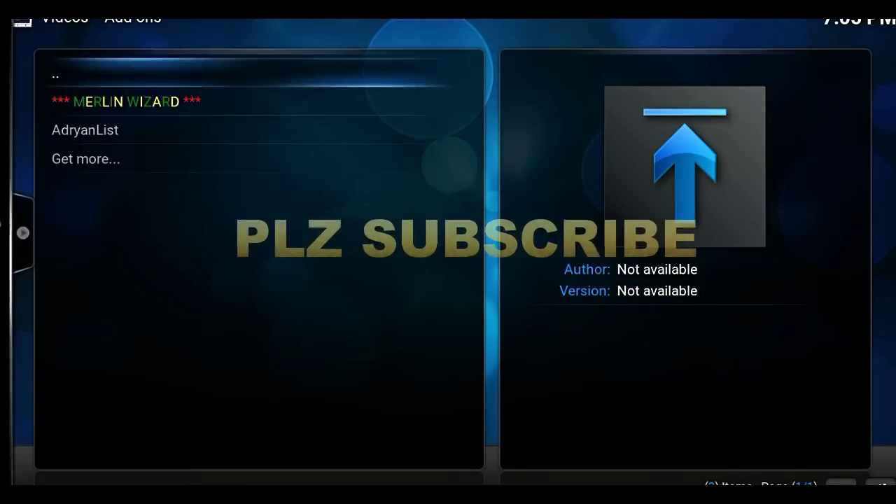